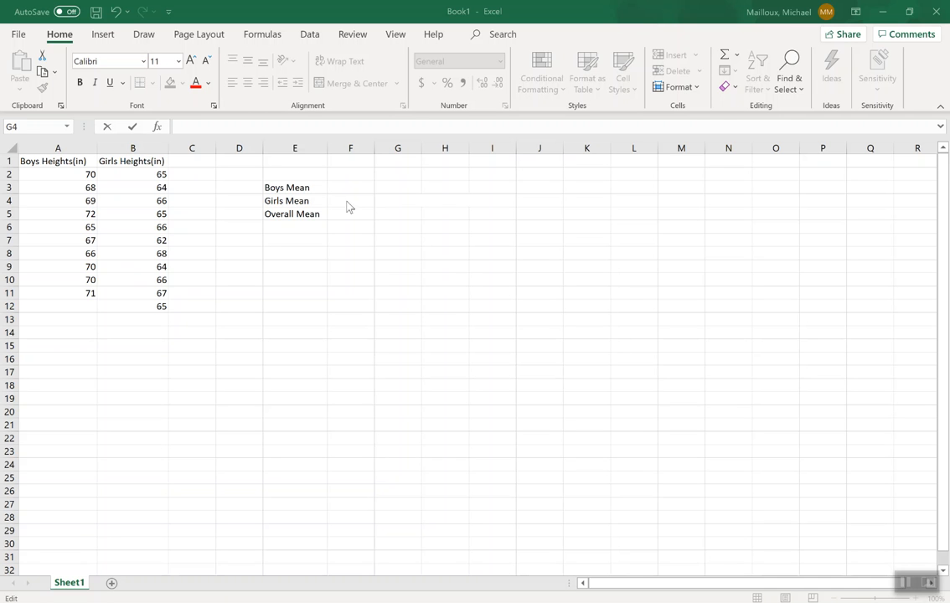
Begin a formula in cell F3, beside the Boys Mean label.
click(343, 186)
key(Escape)
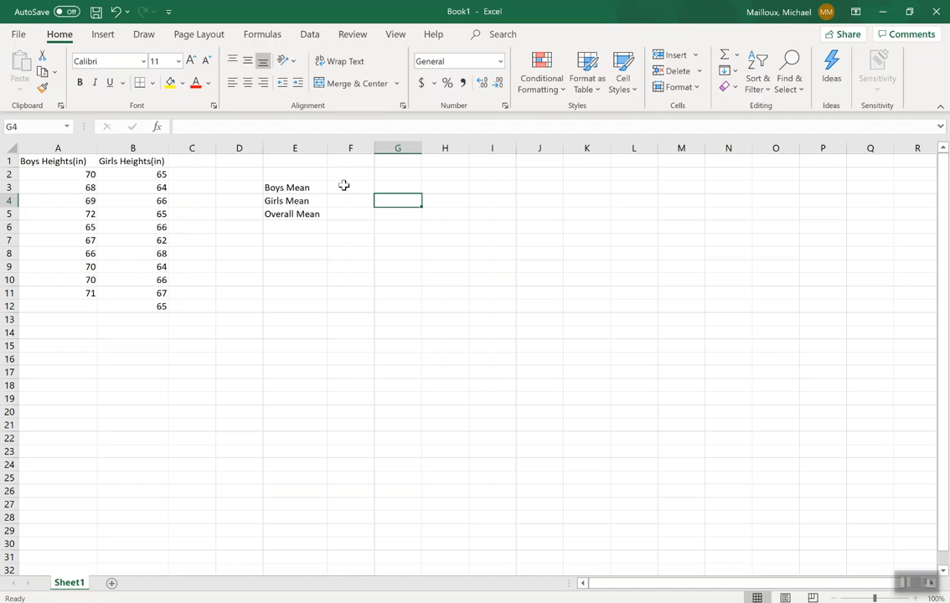
double_click(344, 185)
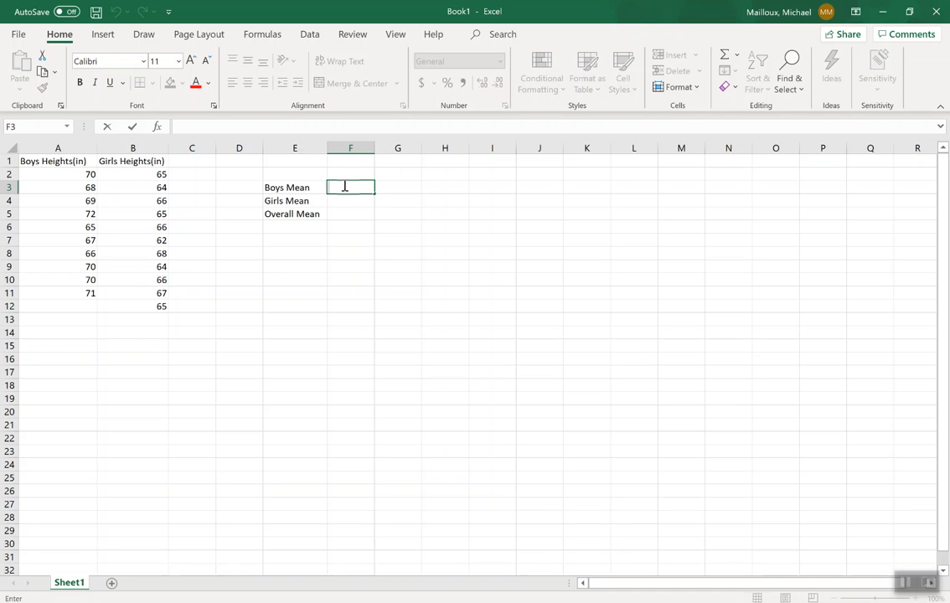
text(=)
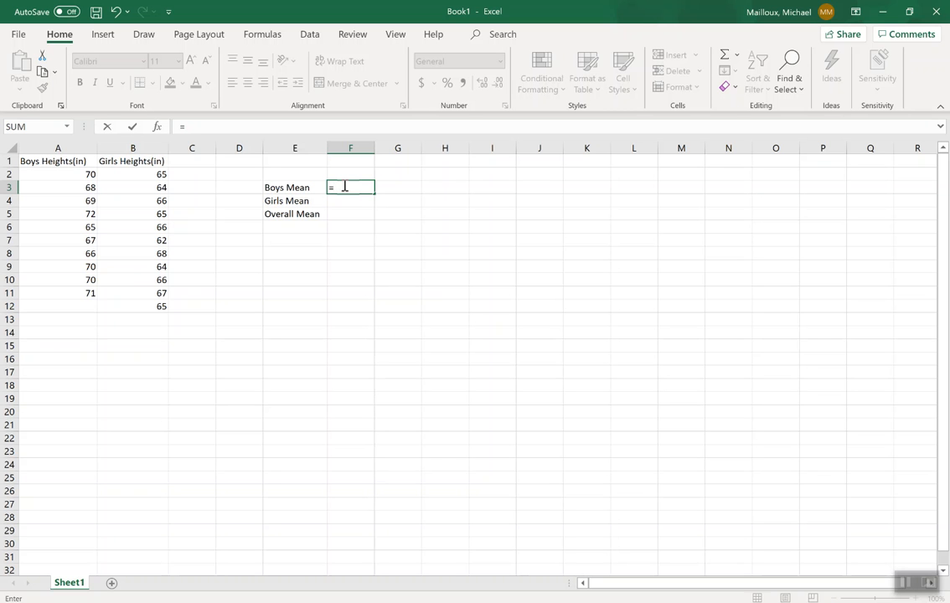
text(mean)
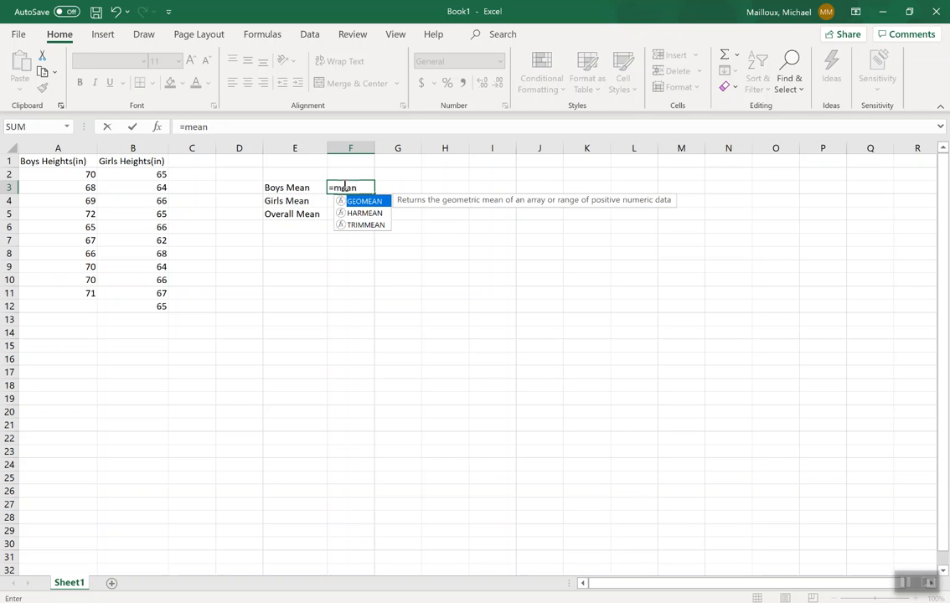
key(BackSpace)
key(BackSpace)
key(BackSpace)
key(BackSpace)
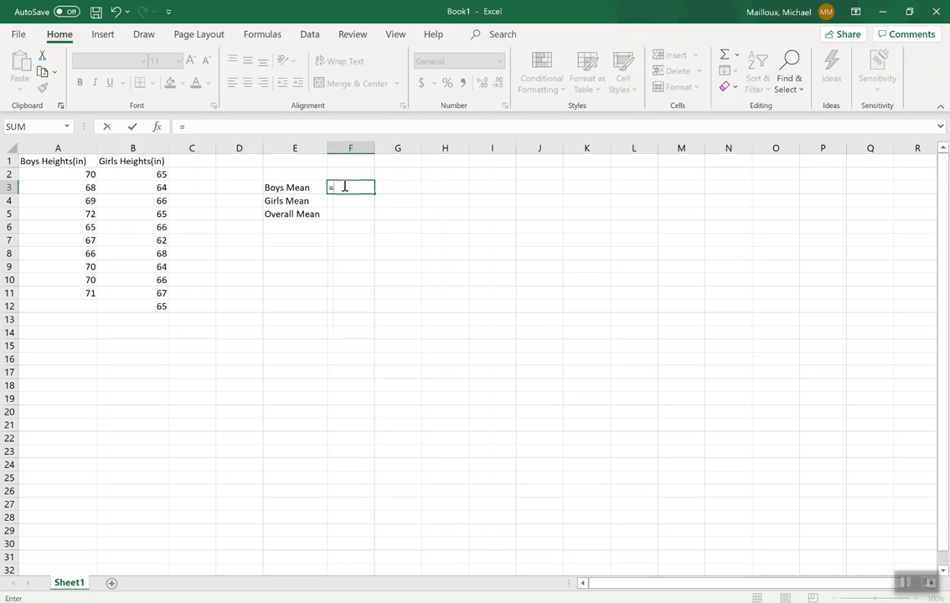
Complete the Boys Mean formula in F3 with the AVERAGE function over the boys' heights in A2:A11.
text(ave)
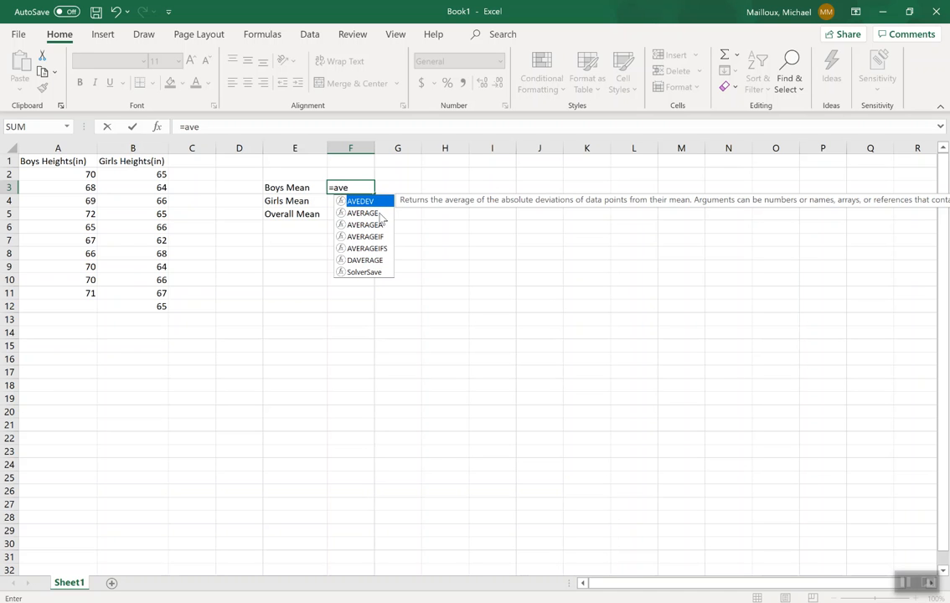
double_click(370, 213)
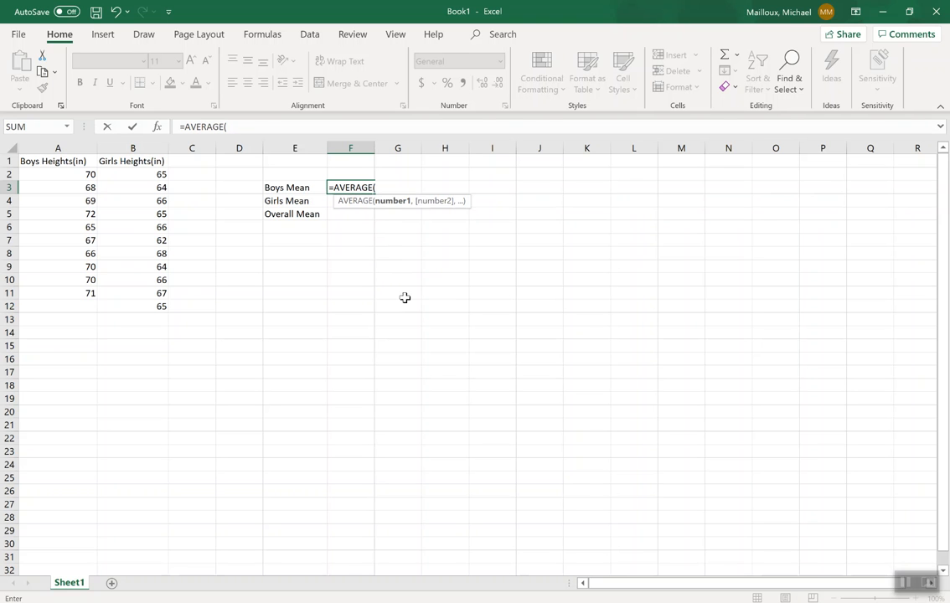
click(72, 172)
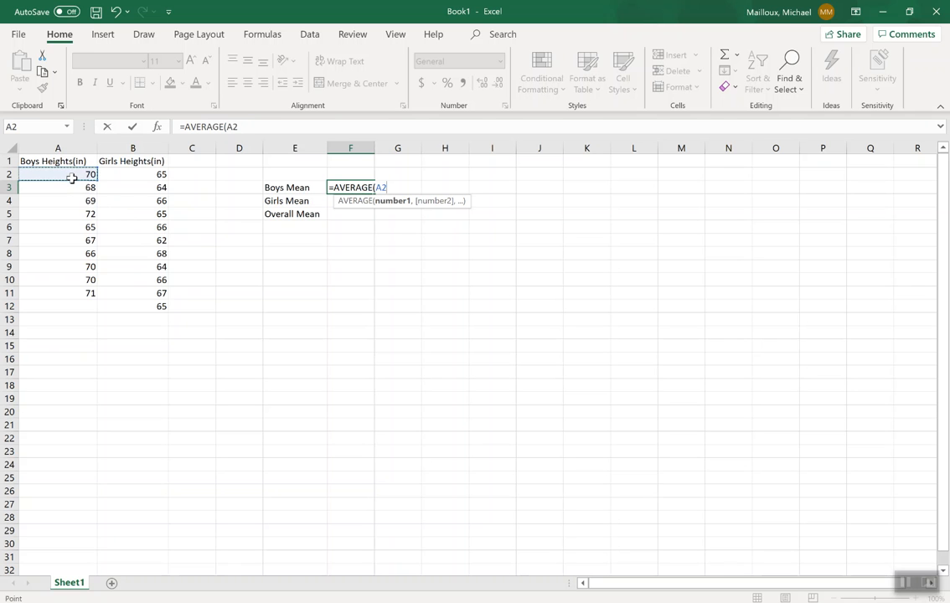
drag(72, 180, 78, 293)
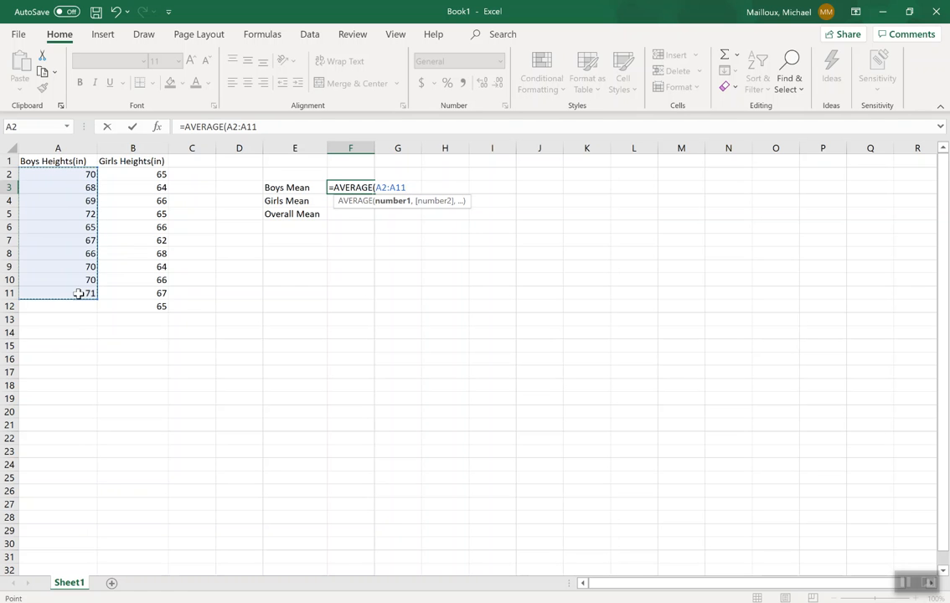
text())
key(Return)
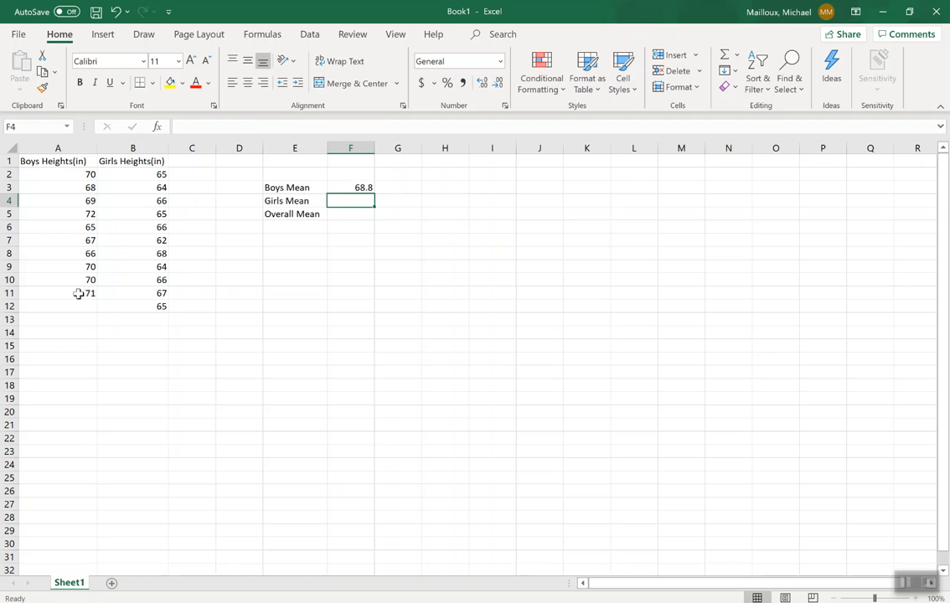
Calculate the boys' mean again in cell G3 with AVERAGE over the entire column A, as =AVERAGE(A:A).
click(404, 187)
double_click(404, 187)
text(=a)
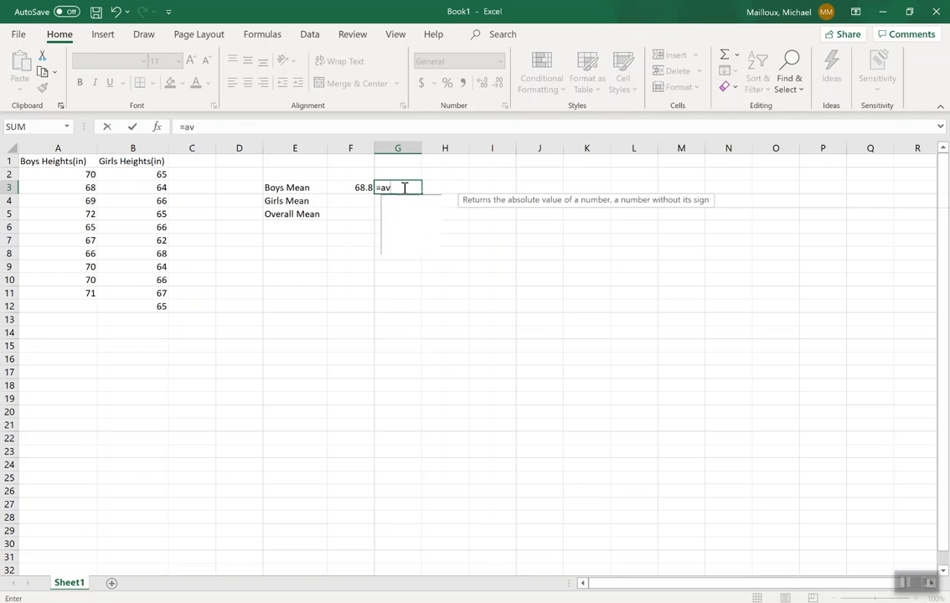
text(v)
double_click(403, 214)
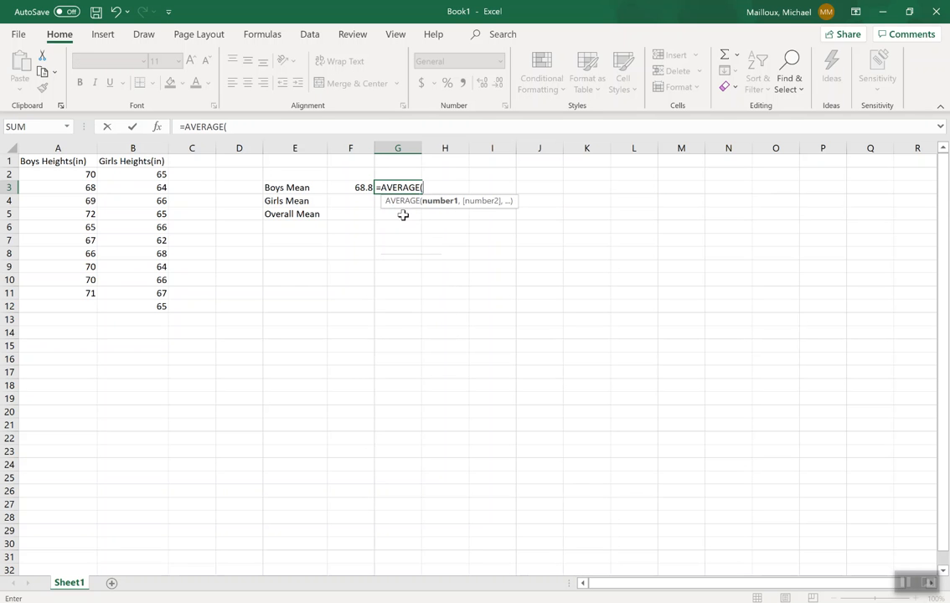
click(58, 148)
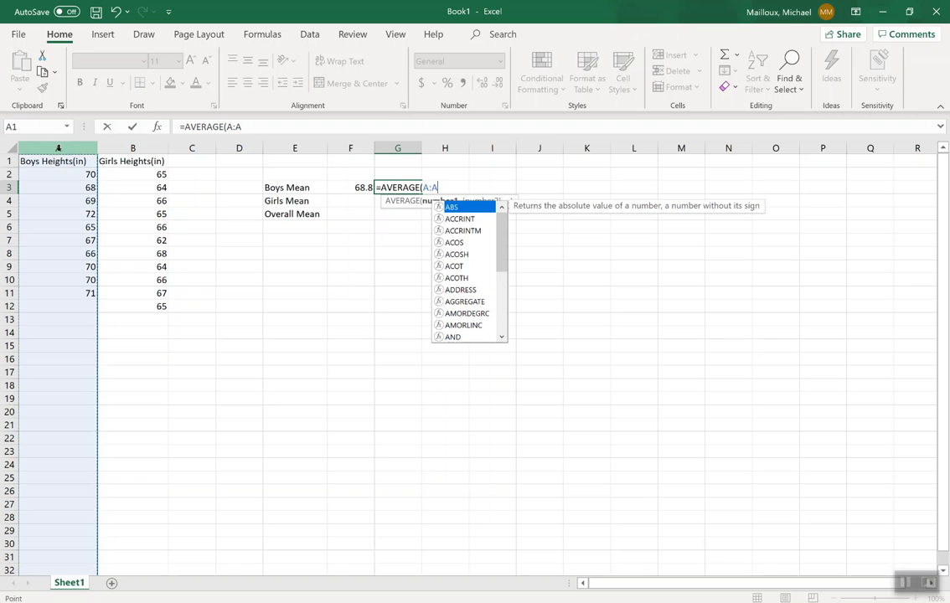
text())
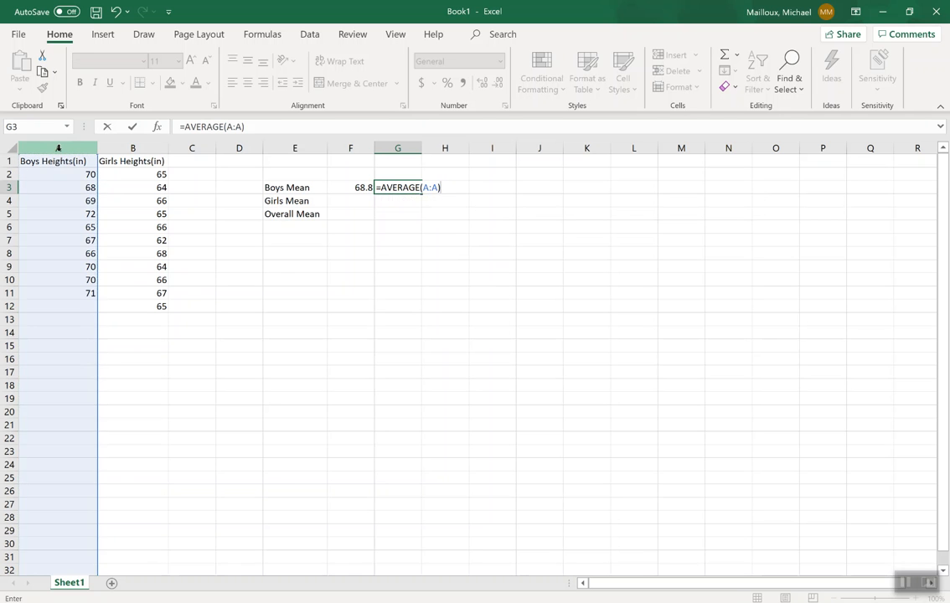
key(Return)
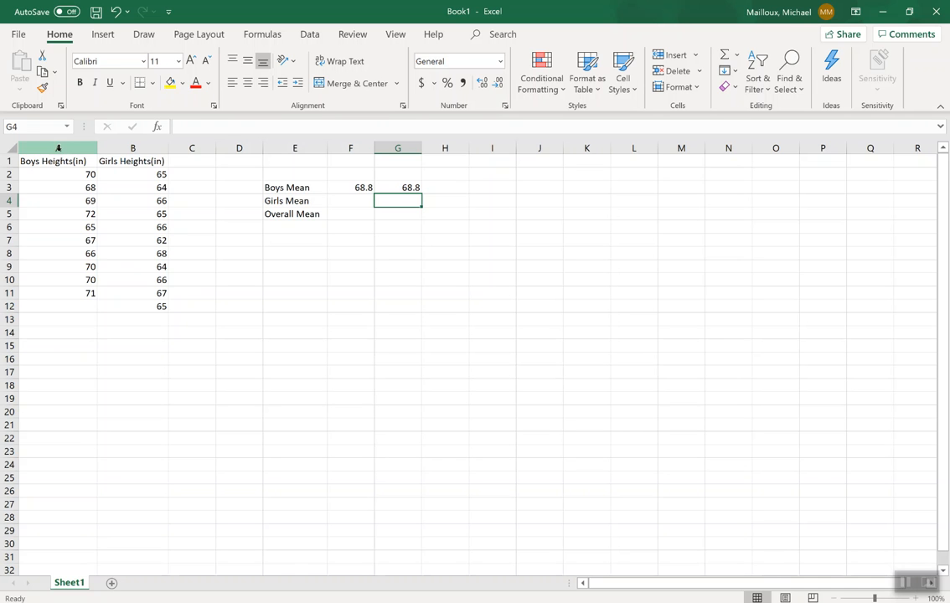
Calculate the Girls Mean in cell F4 with the AVERAGE function over the girls' heights in B2:B12.
click(355, 201)
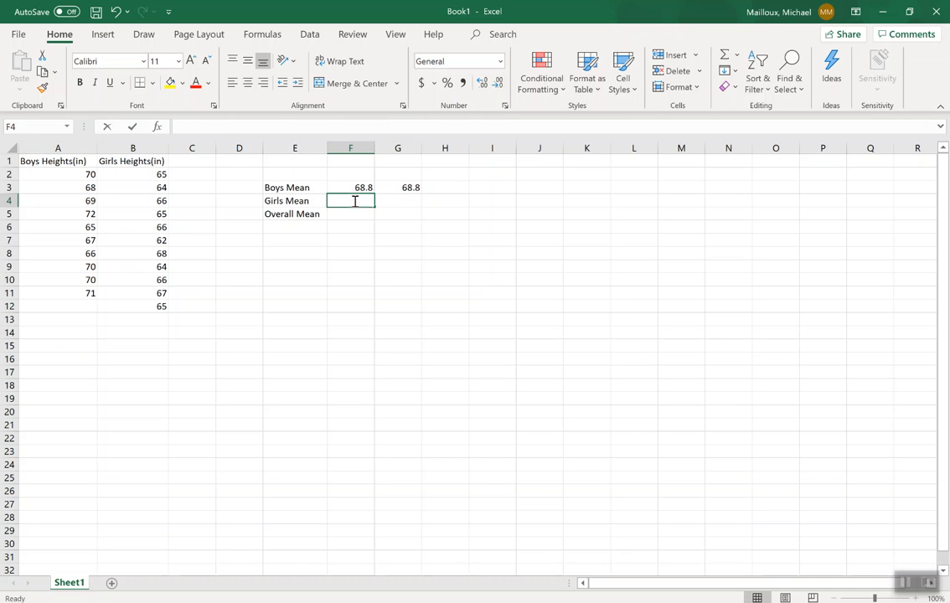
text(=av)
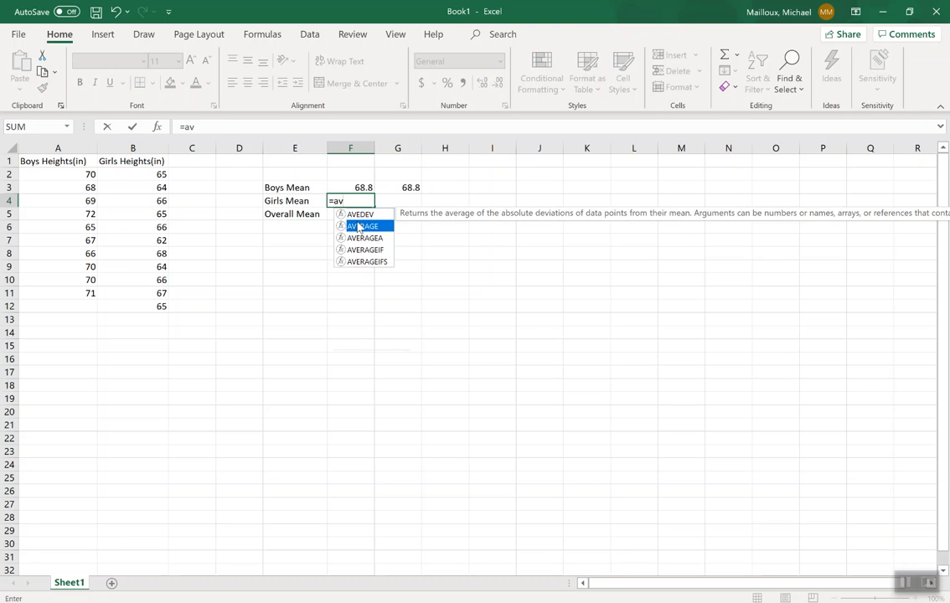
double_click(359, 226)
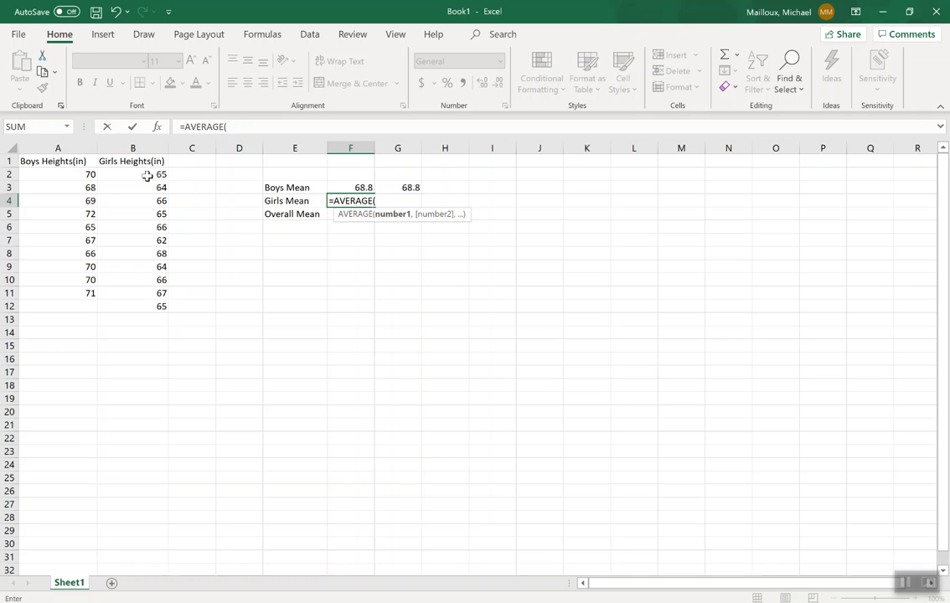
drag(147, 176, 146, 306)
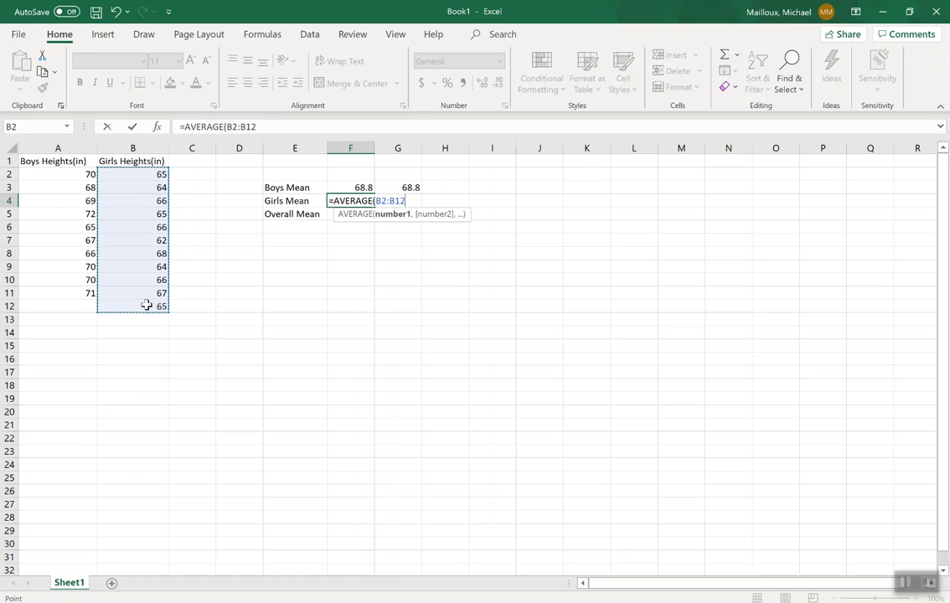
text())
key(Return)
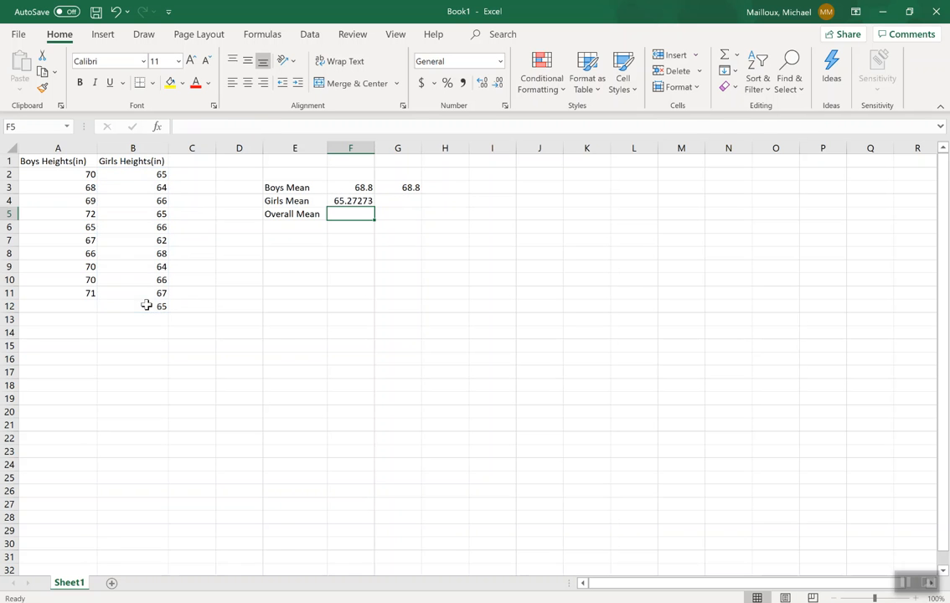
Enter =AVERAGE(B2:B12) in cell G4 as a second calculation of the girls' mean.
click(395, 203)
text(=)
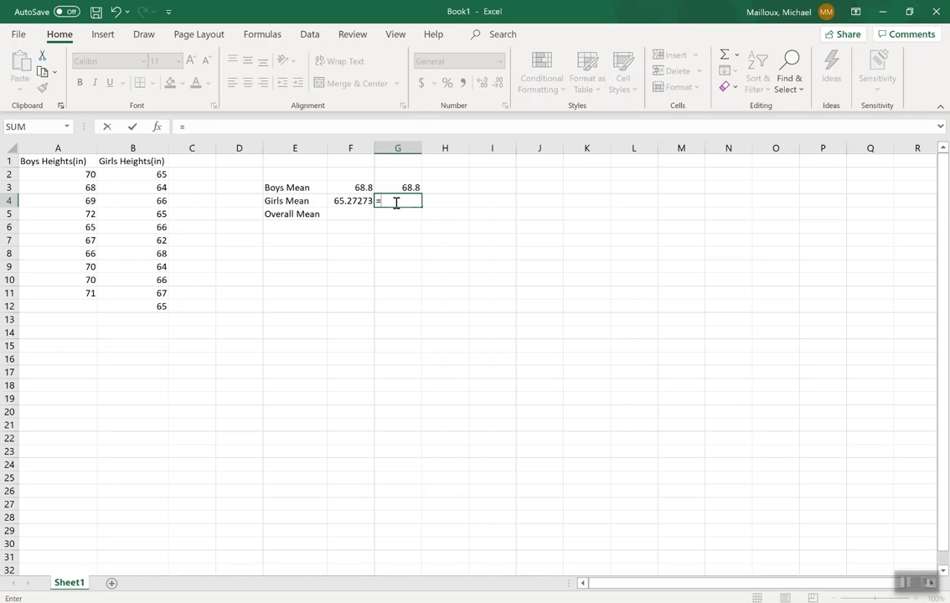
text(aver)
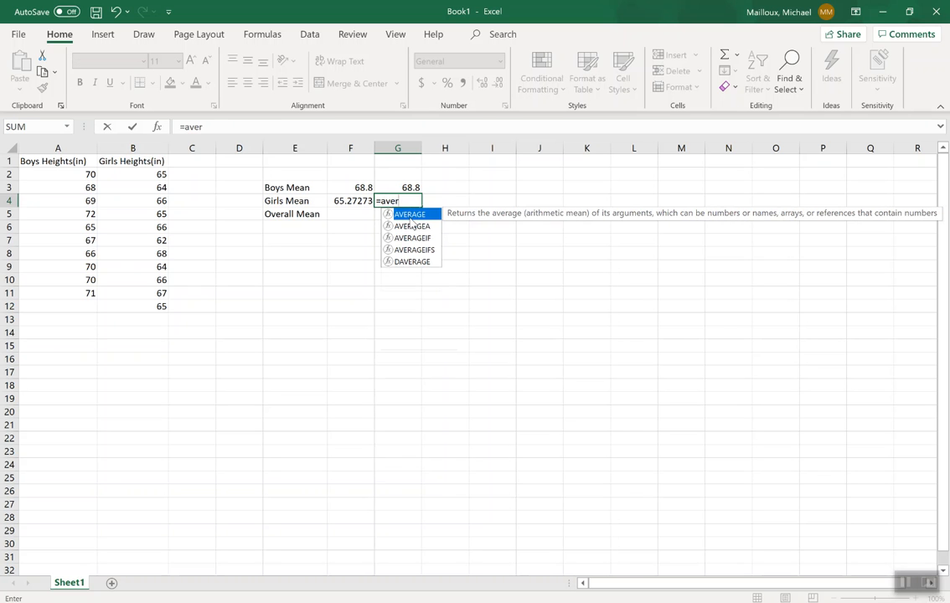
key(Tab)
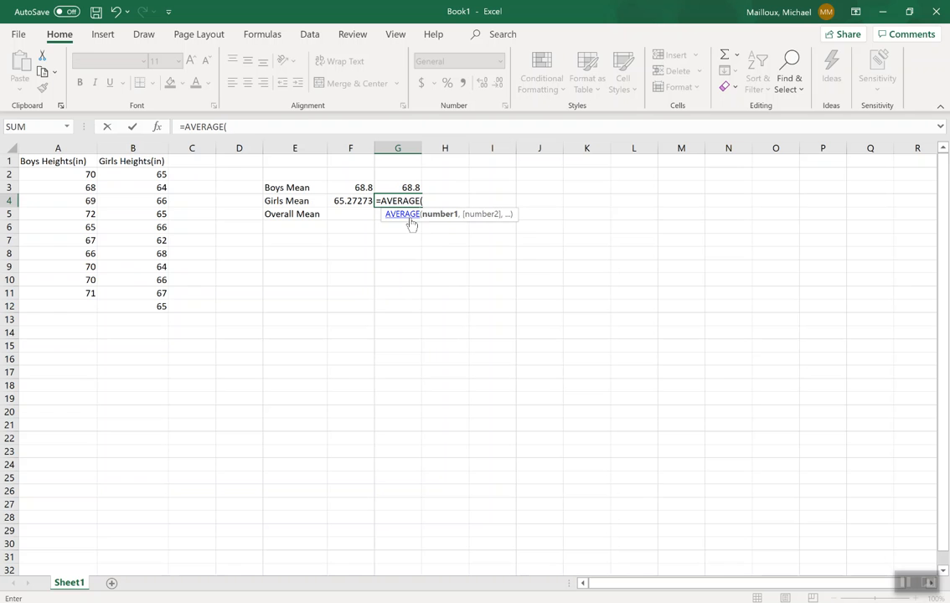
text(B2)
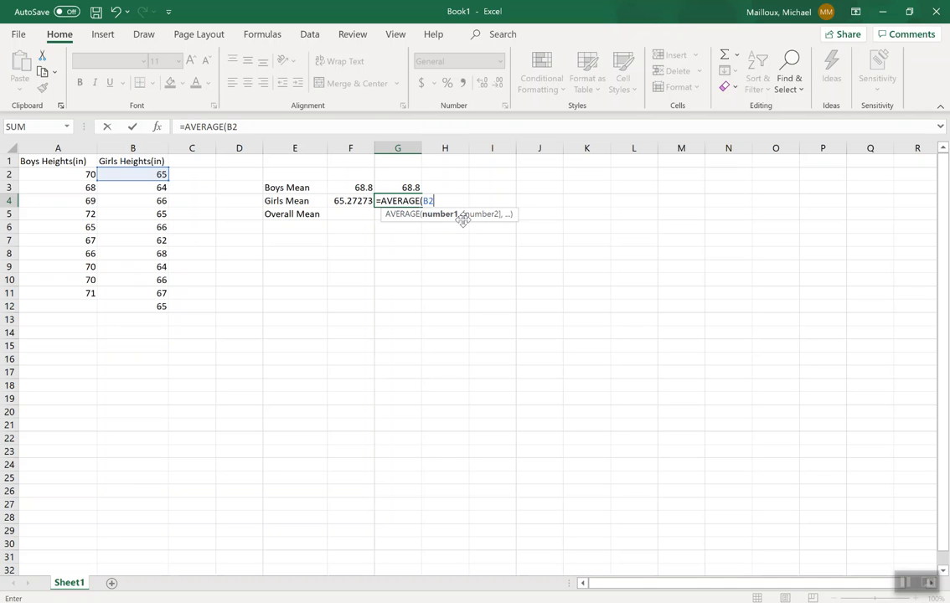
text(:B12)
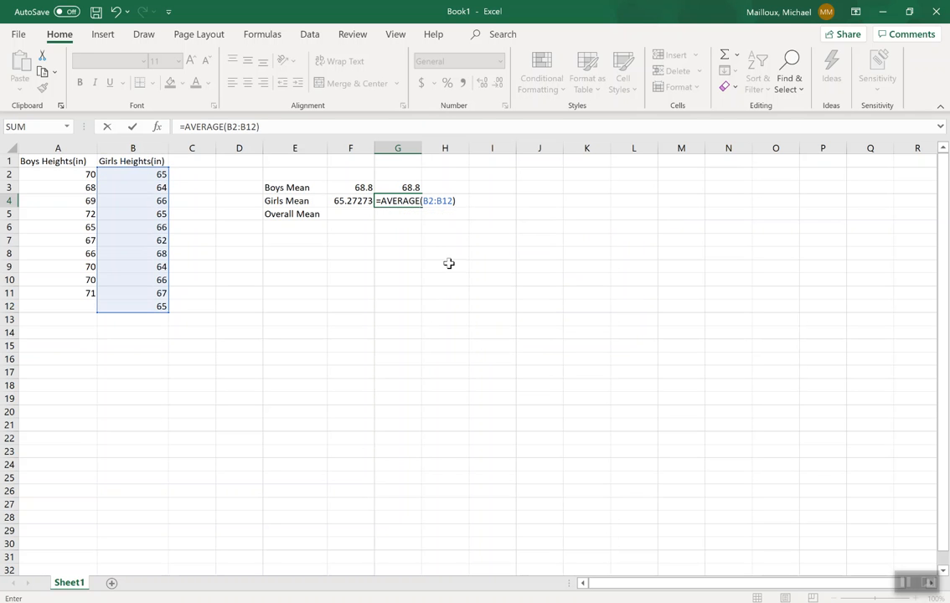
key(Return)
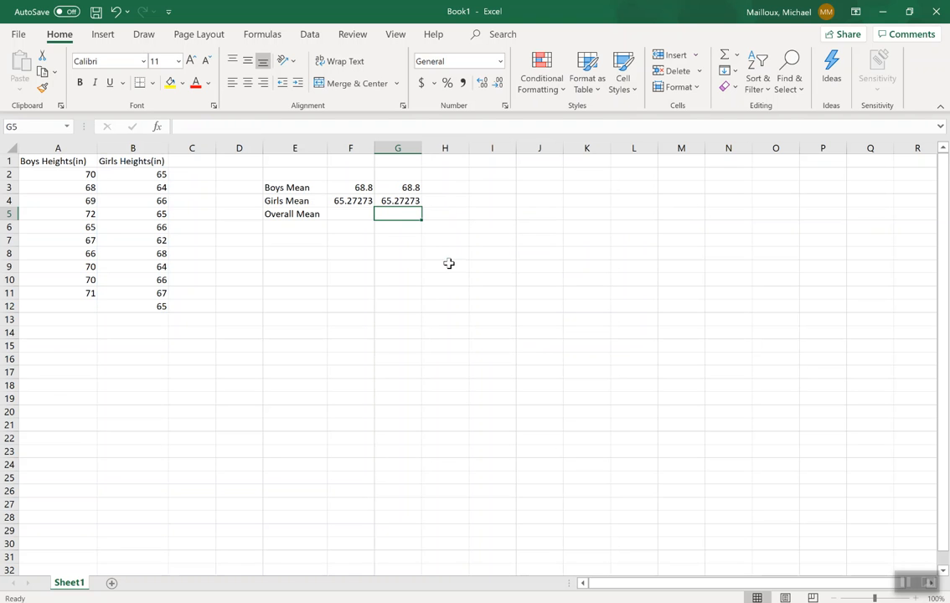
Calculate the boys' mean in cell H3 from separate cells and a range, as =AVERAGE(A2,A3,A4:A11).
click(446, 188)
text(=)
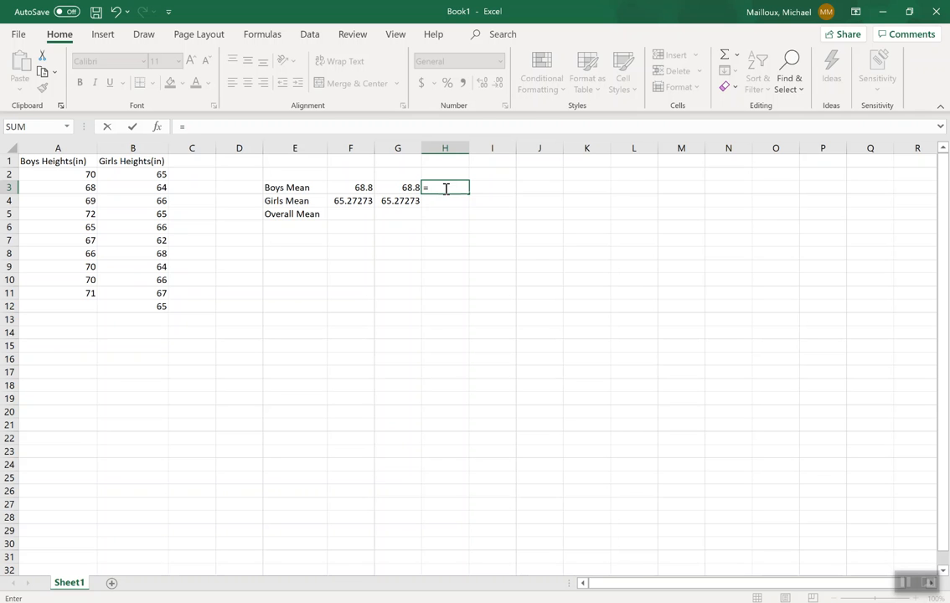
text(ave)
double_click(452, 214)
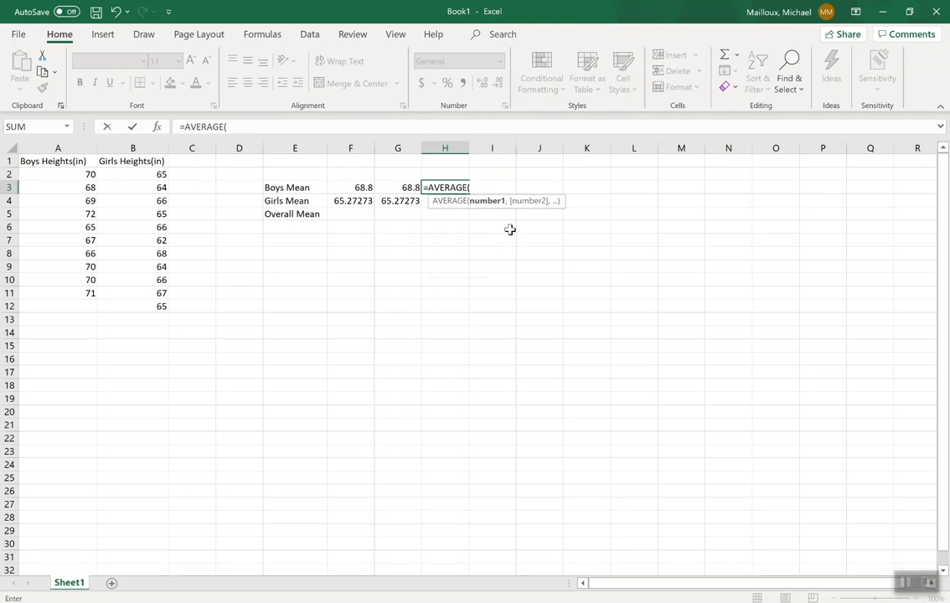
text(A2,A3,A4)
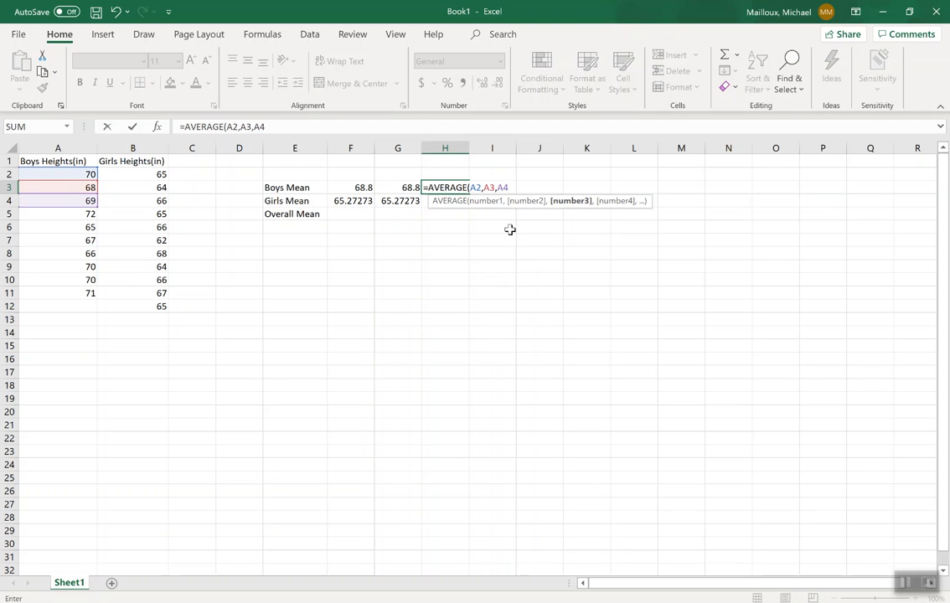
text(:A11)
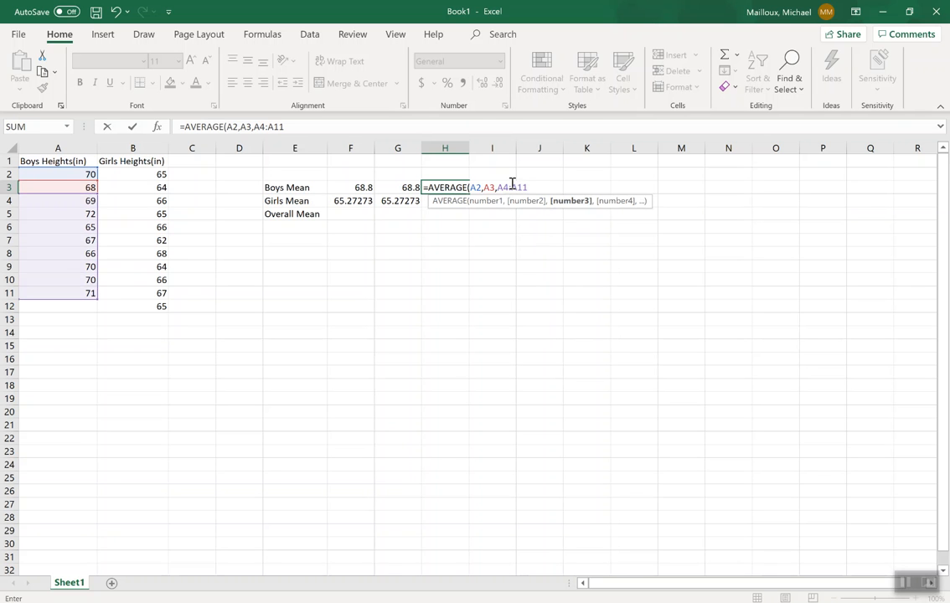
text())
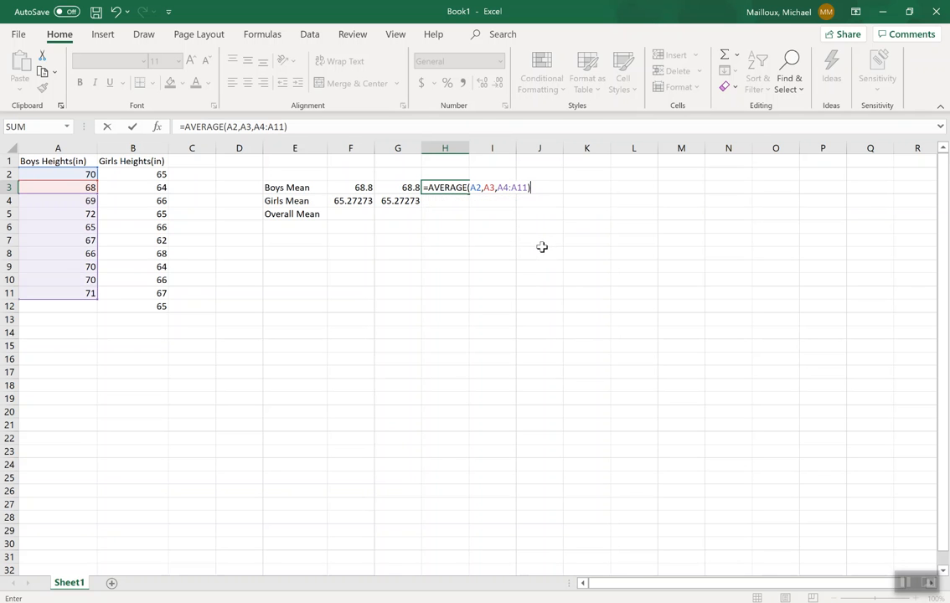
key(Return)
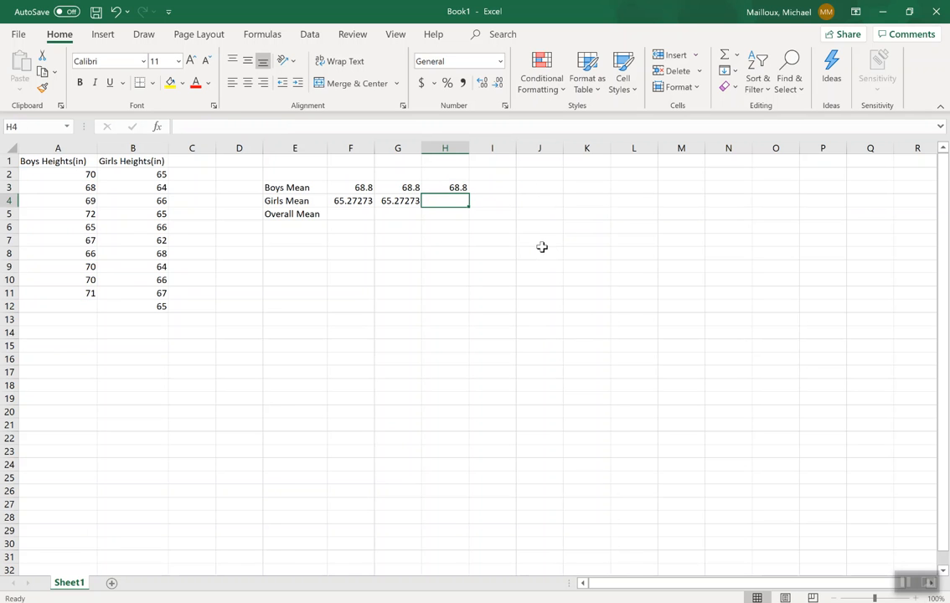
Calculate the Overall Mean in cell F5 from both height ranges, as =AVERAGE(A2:A11,B2:B12).
double_click(352, 213)
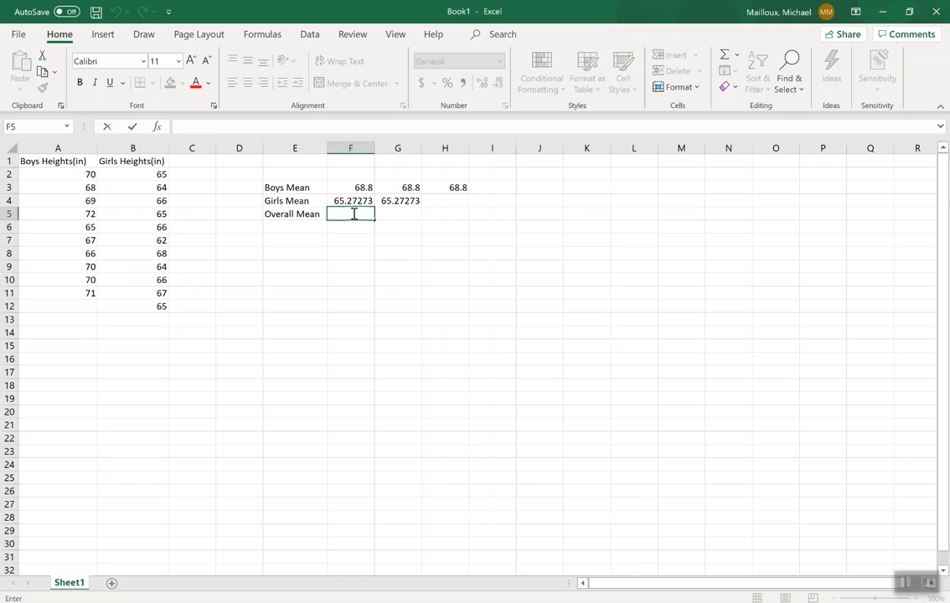
text(=aver)
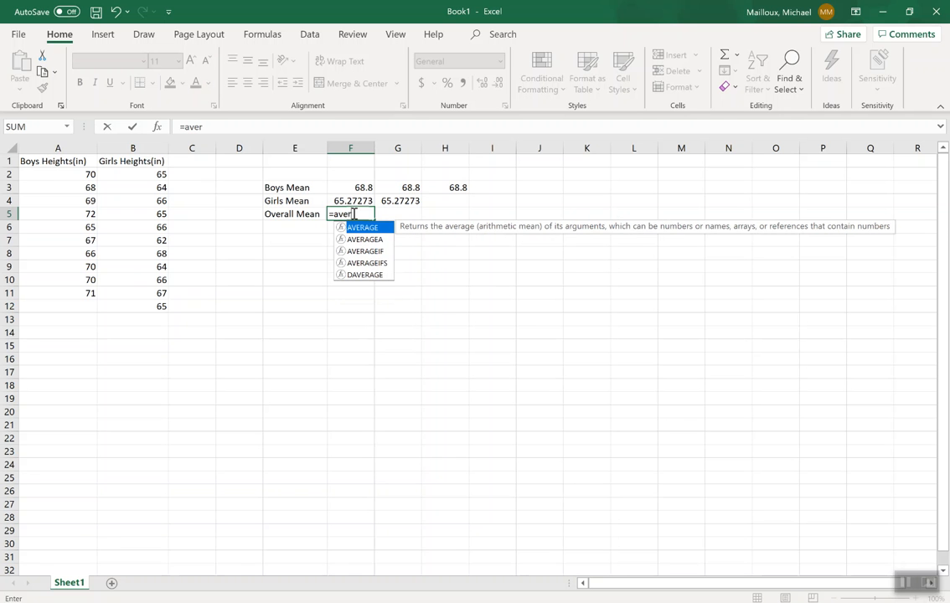
double_click(362, 228)
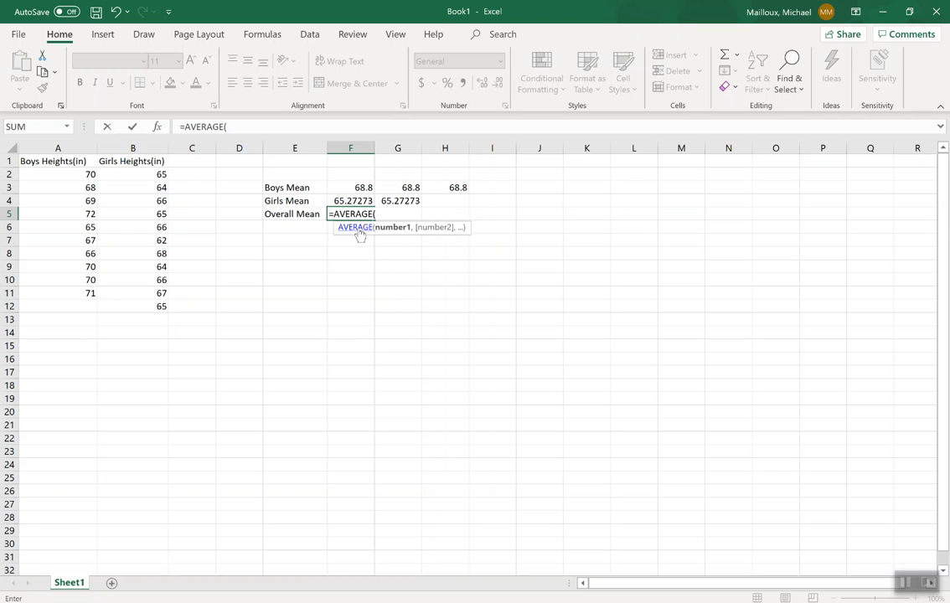
text(A2:A)
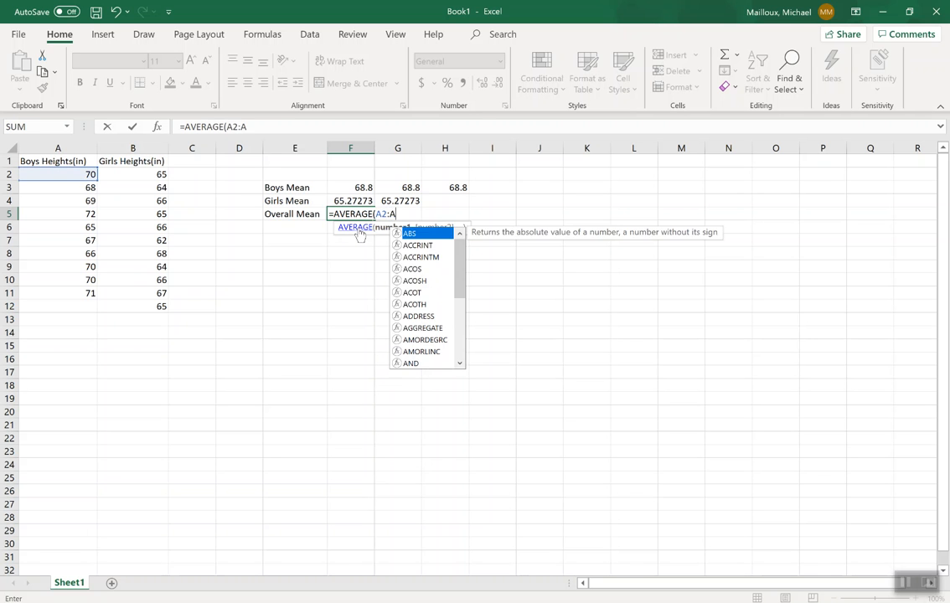
text(11)
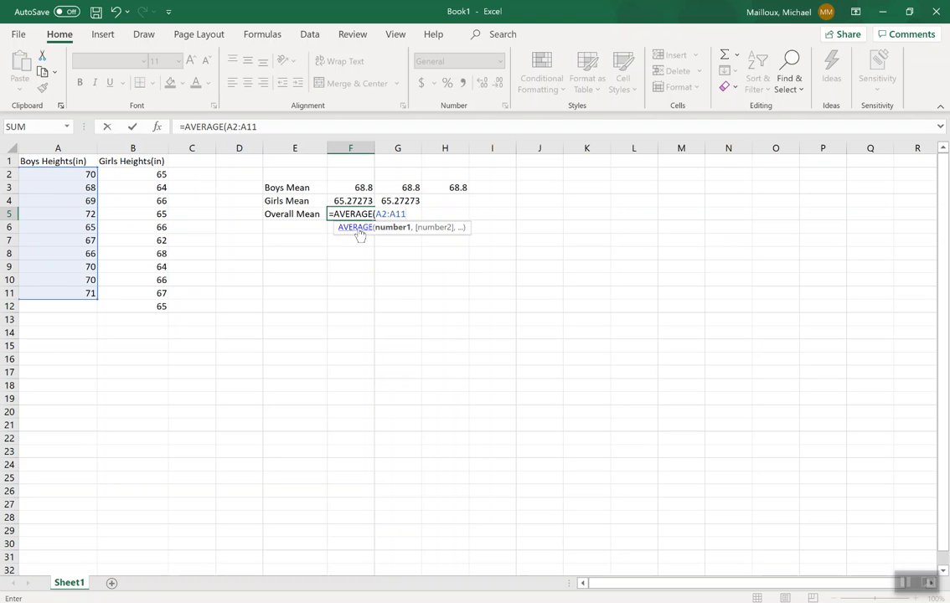
text(,)
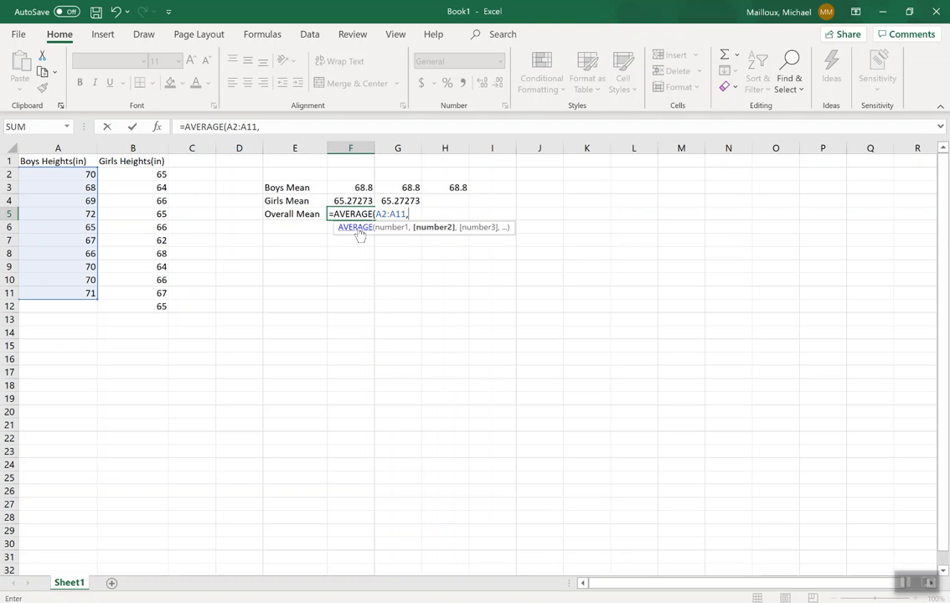
text(B2)
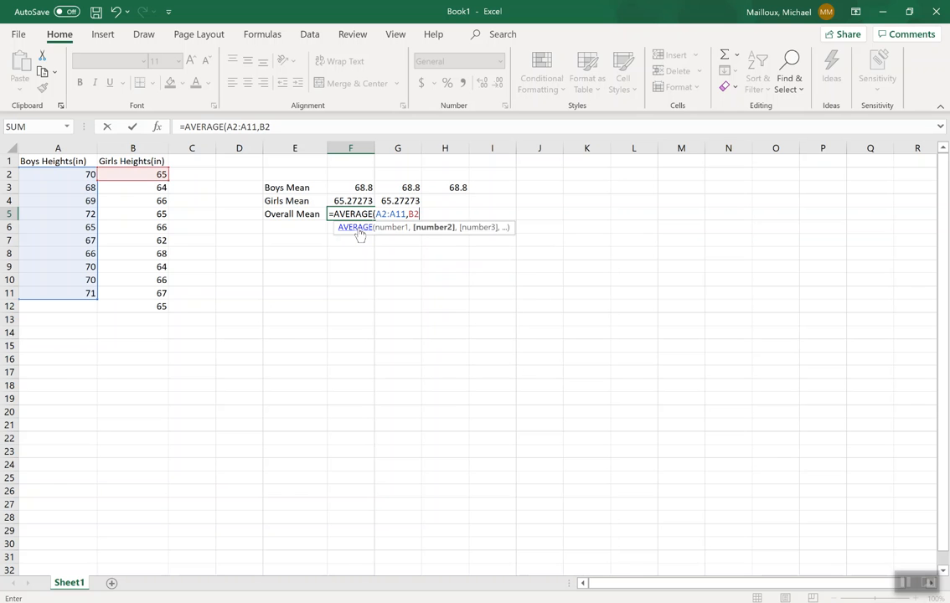
text(:B12)
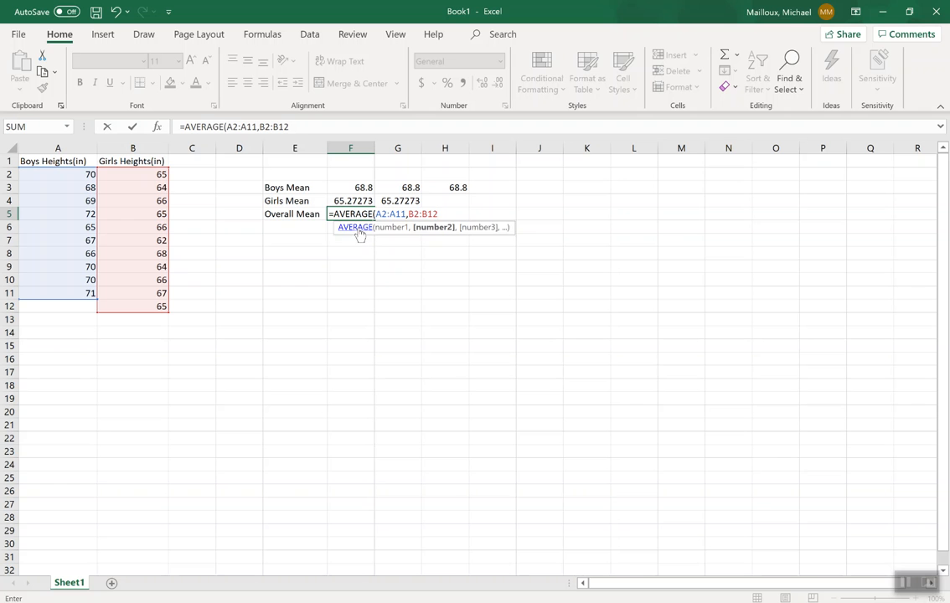
text())
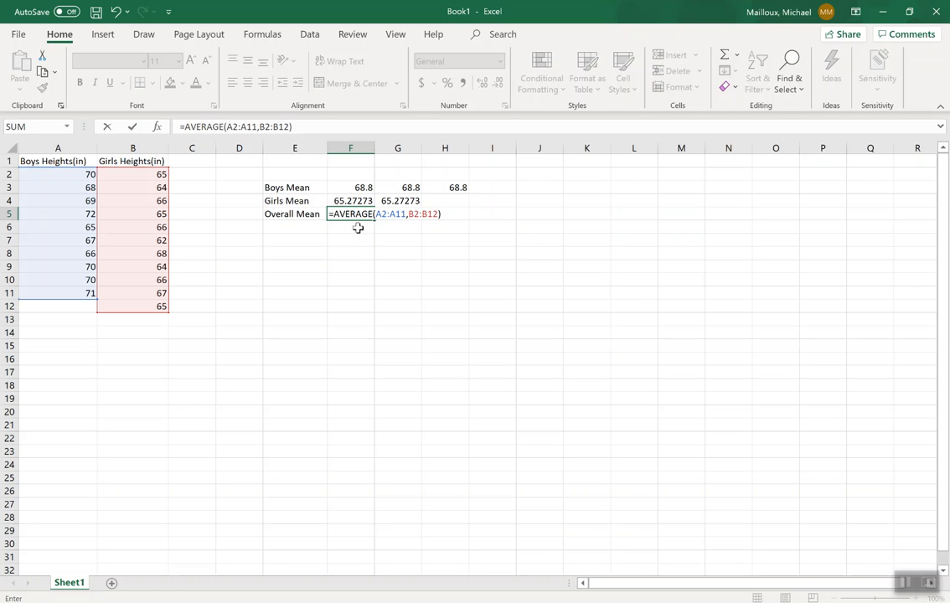
key(Return)
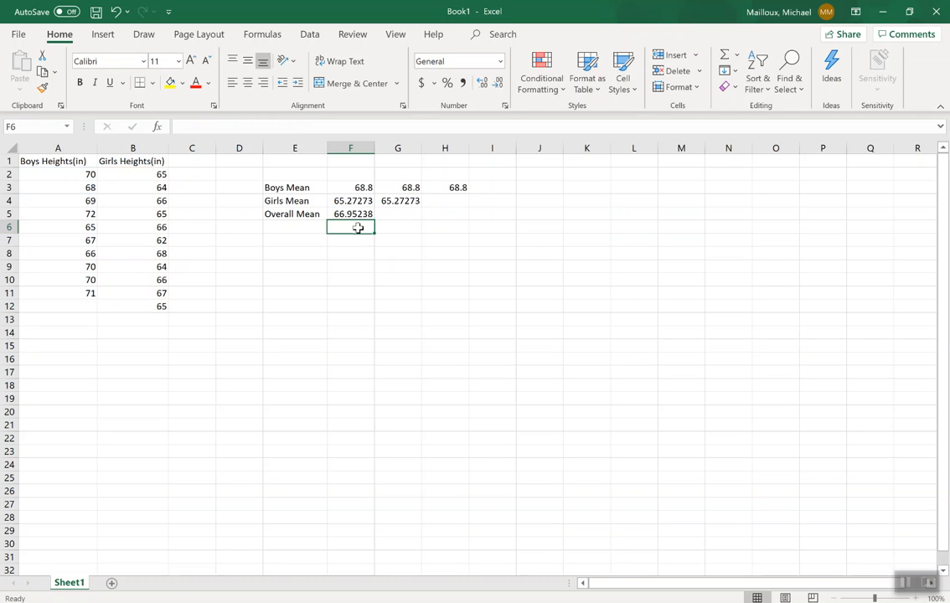